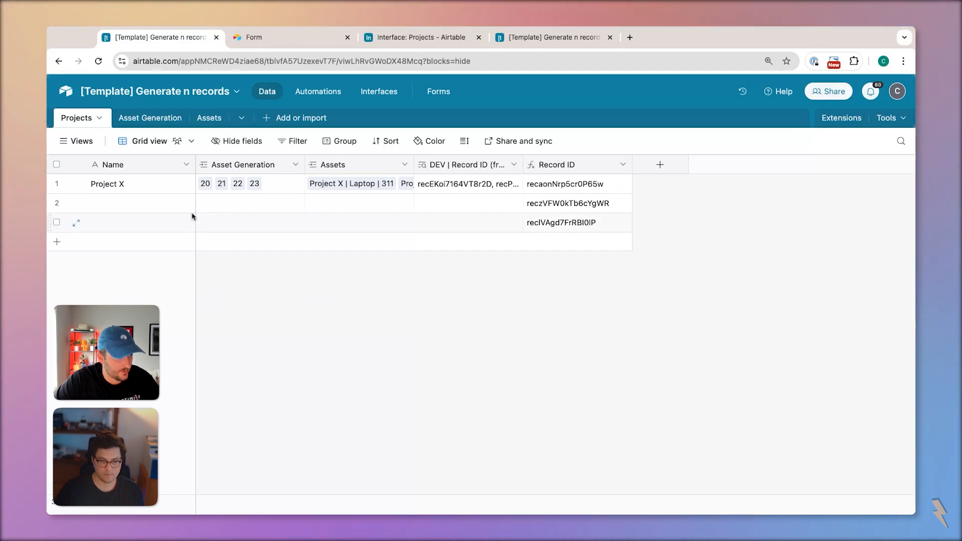
Step: Review the Projects, Asset Generation and Assets tables and how their records are linked
click(153, 120)
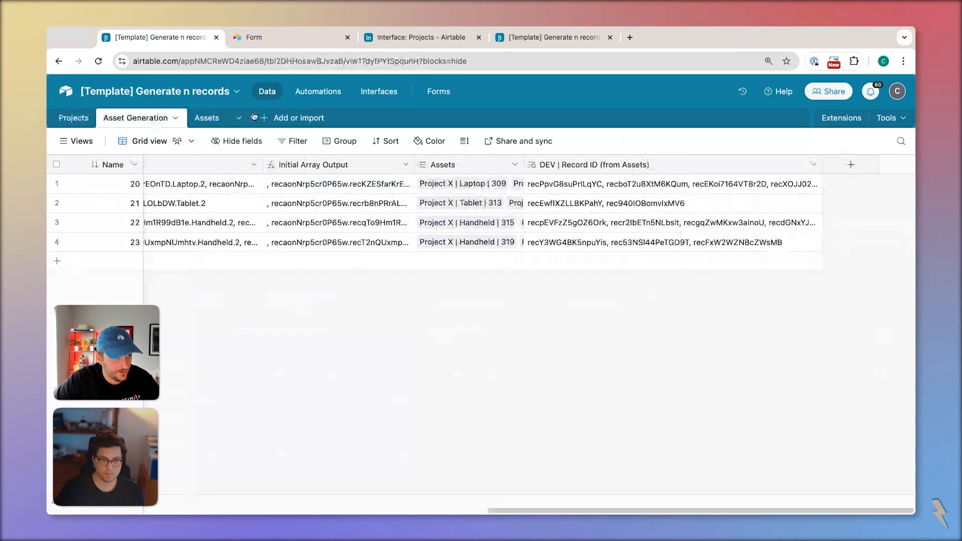
click(210, 121)
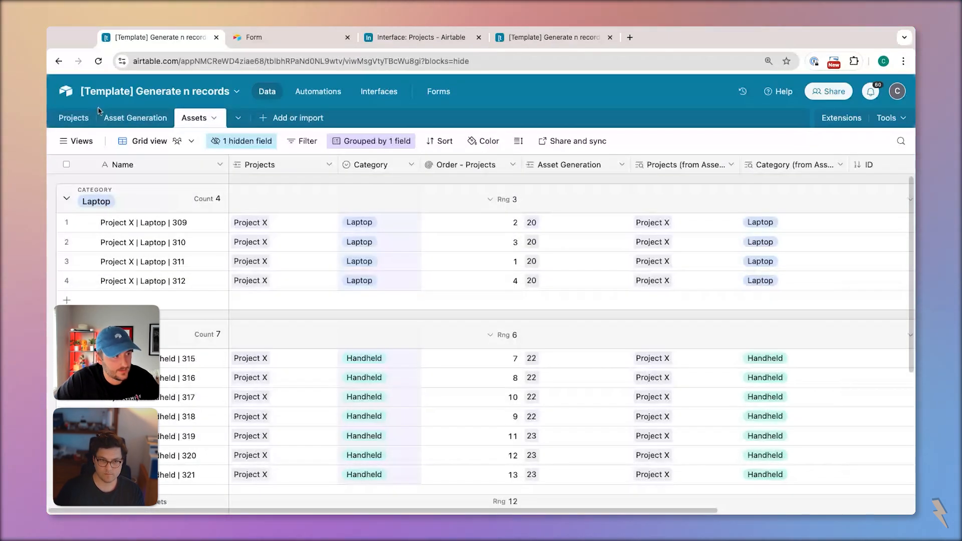
click(102, 115)
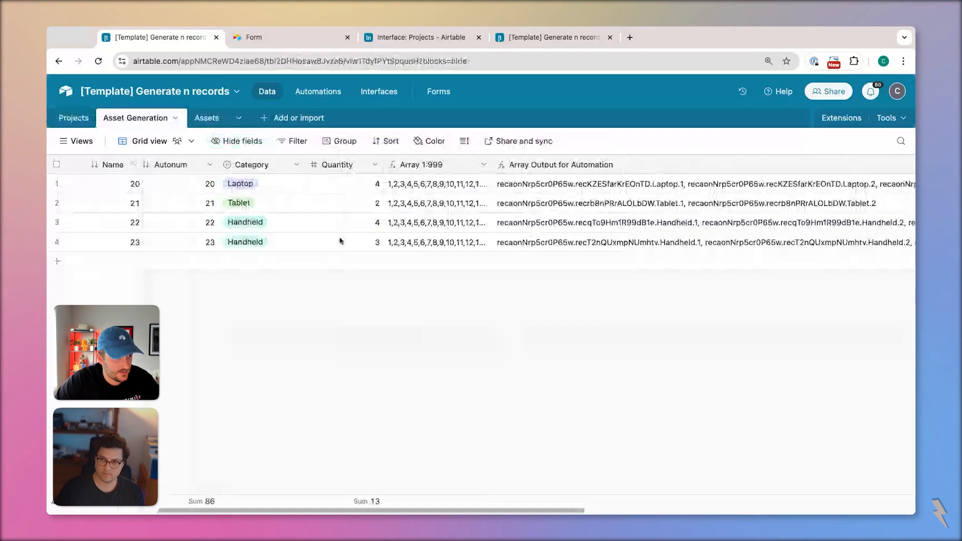
scroll(340, 241, left, 5)
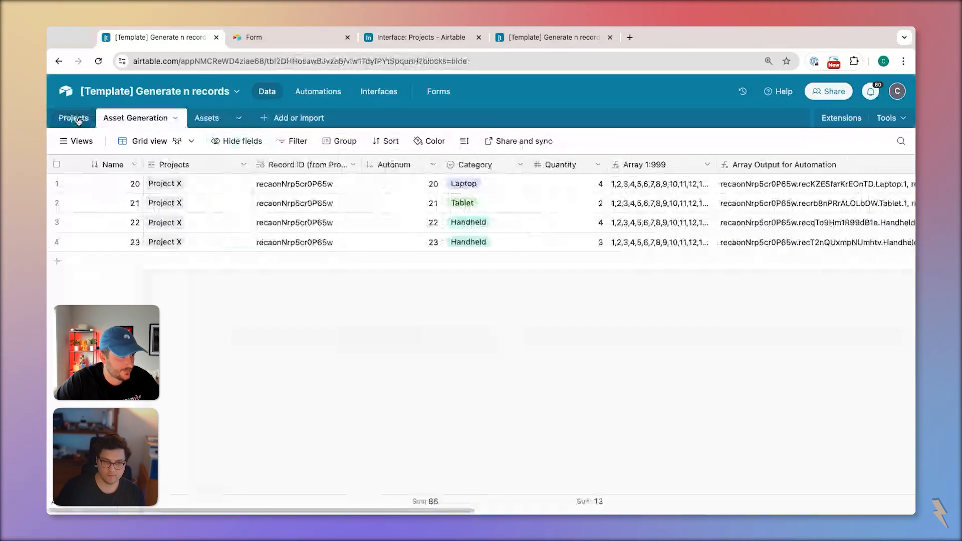
click(80, 120)
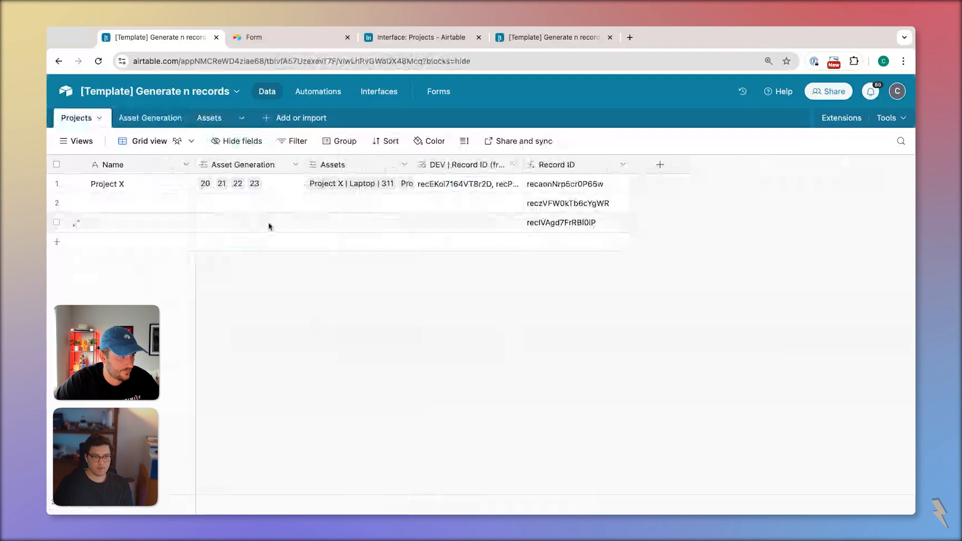
click(131, 118)
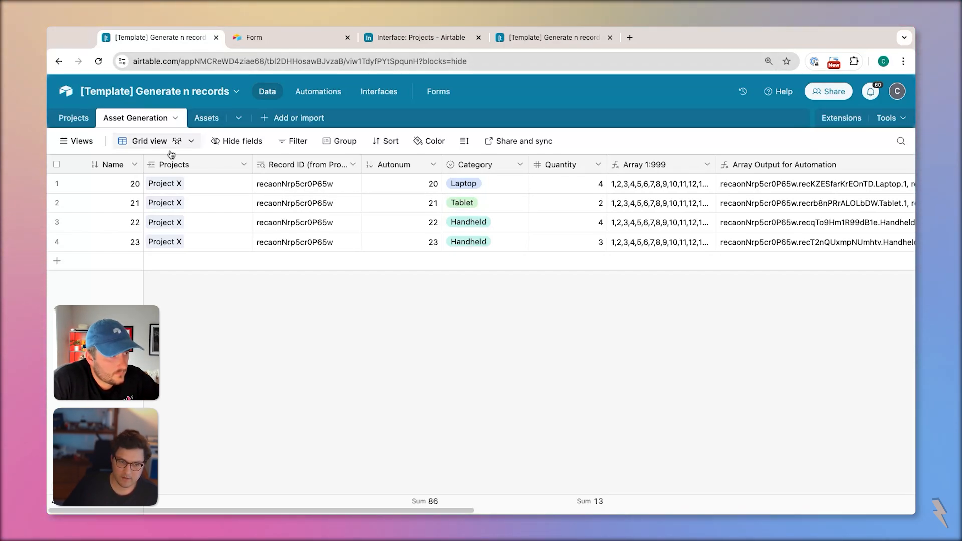
Step: Switch to the form, load a blank entry and add Project X as its project
click(258, 39)
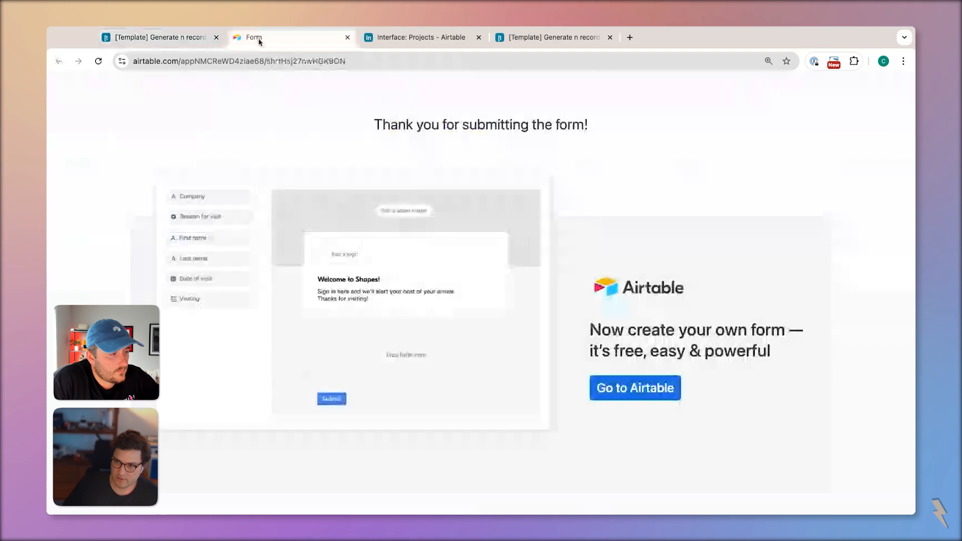
click(99, 61)
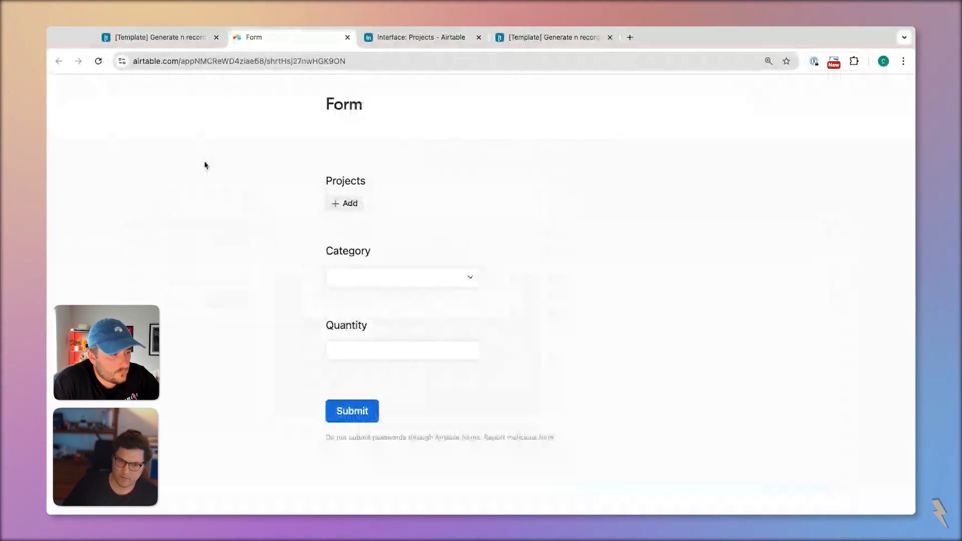
click(347, 204)
click(381, 257)
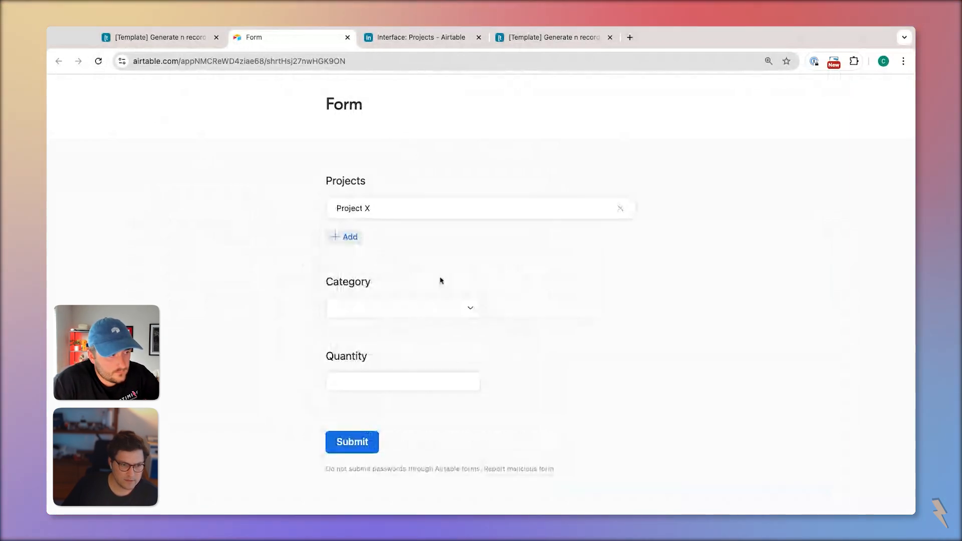
Step: Delete all existing records from the Assets and Asset Generation tables of the base
click(159, 41)
click(209, 120)
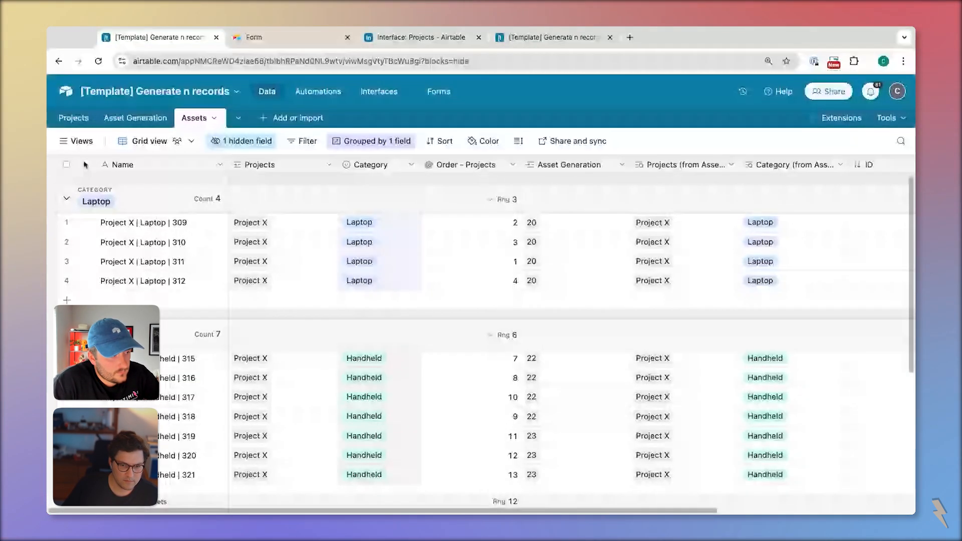
click(66, 165)
key(Delete)
key(Return)
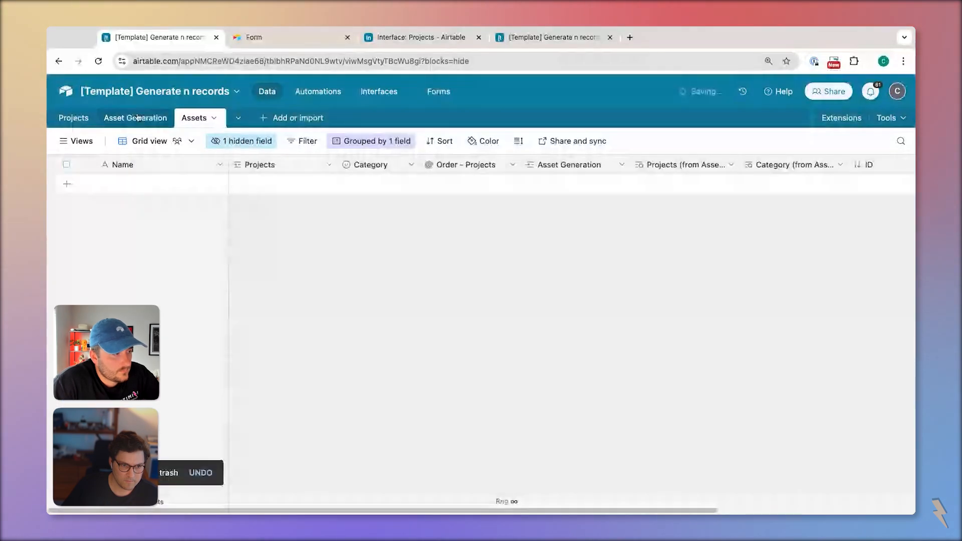
click(137, 118)
Step: Complete the Project X form with category Laptop and quantity 6, and submit it
click(275, 36)
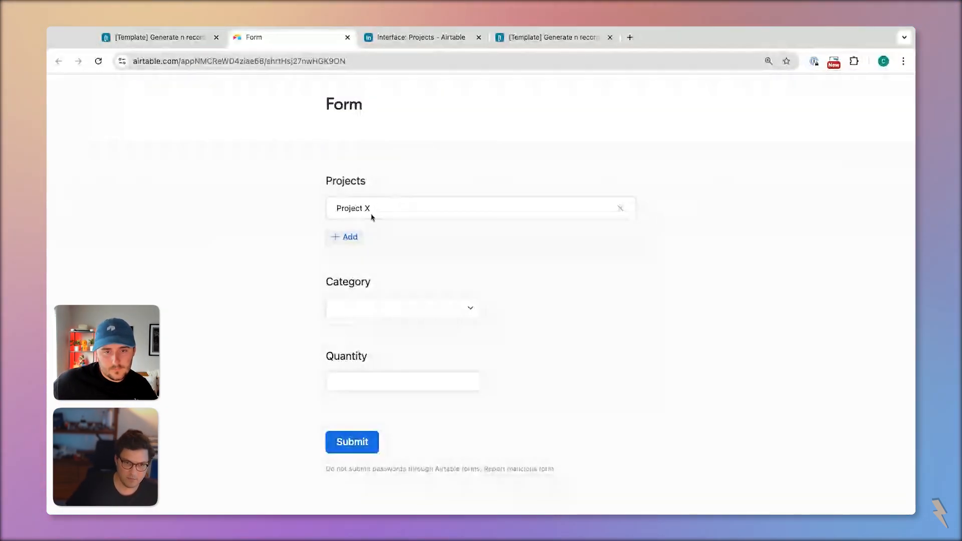
click(401, 314)
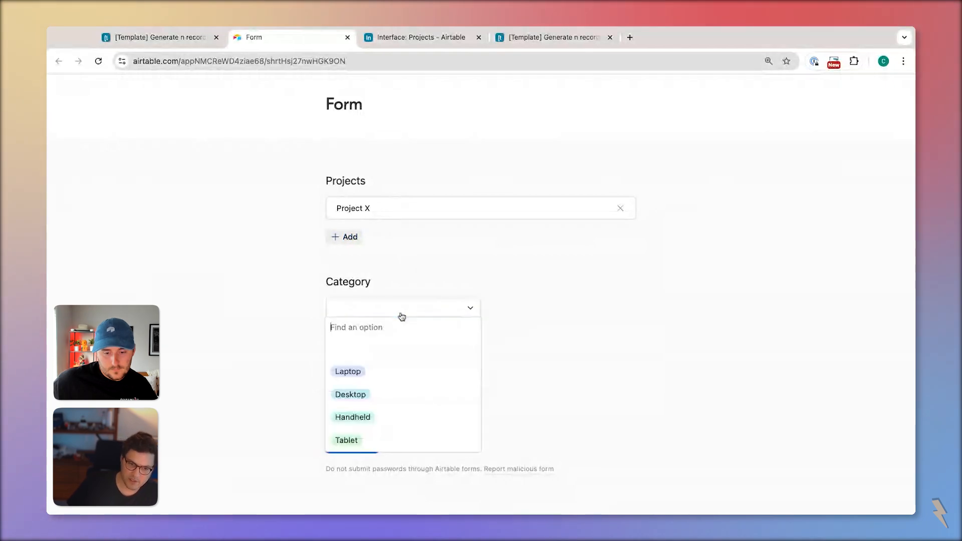
click(383, 380)
click(382, 389)
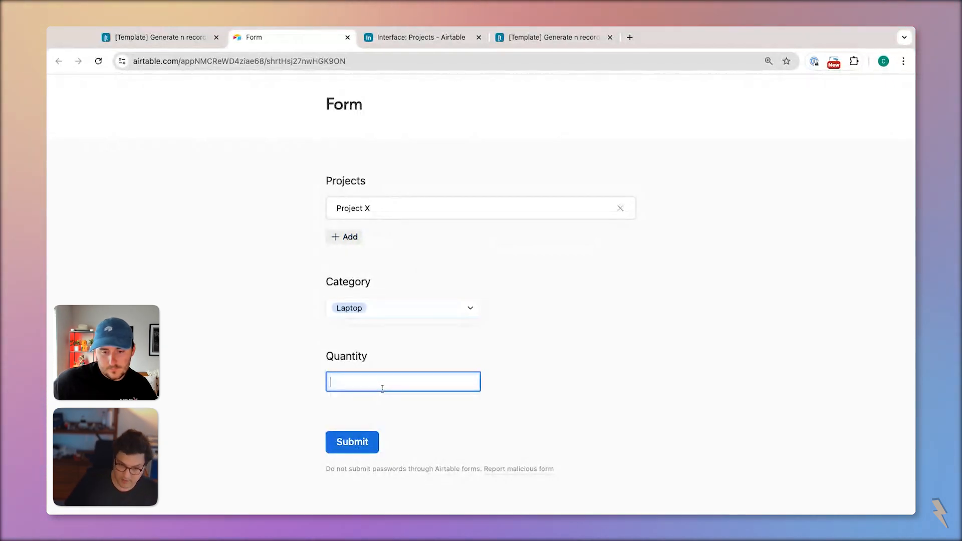
text(6)
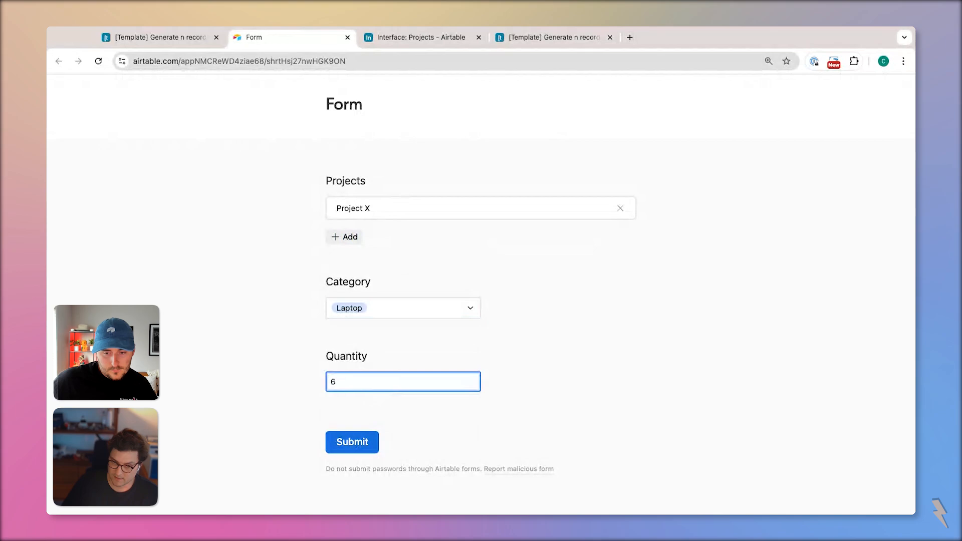
click(361, 448)
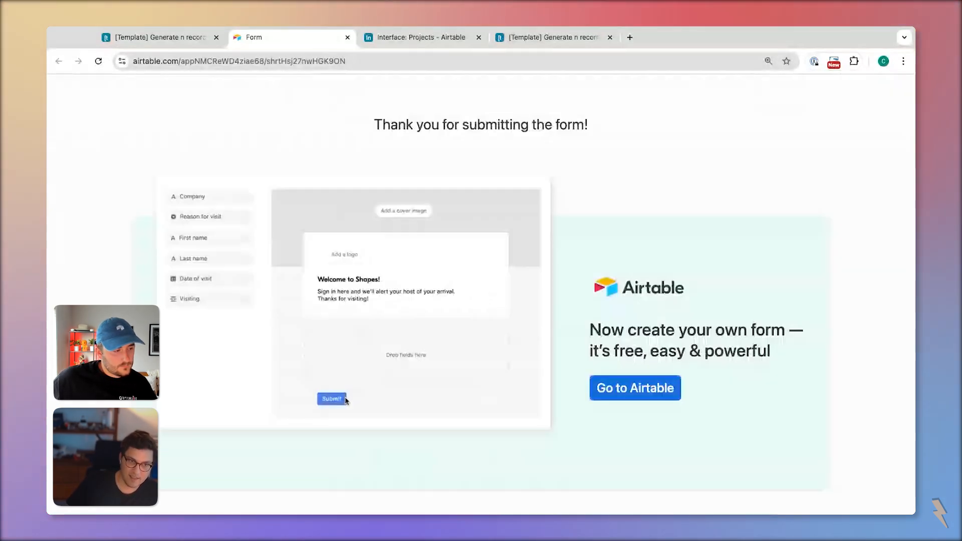
Step: Check the new request in Asset Generation, its generated records in Assets, and the automations list
click(173, 38)
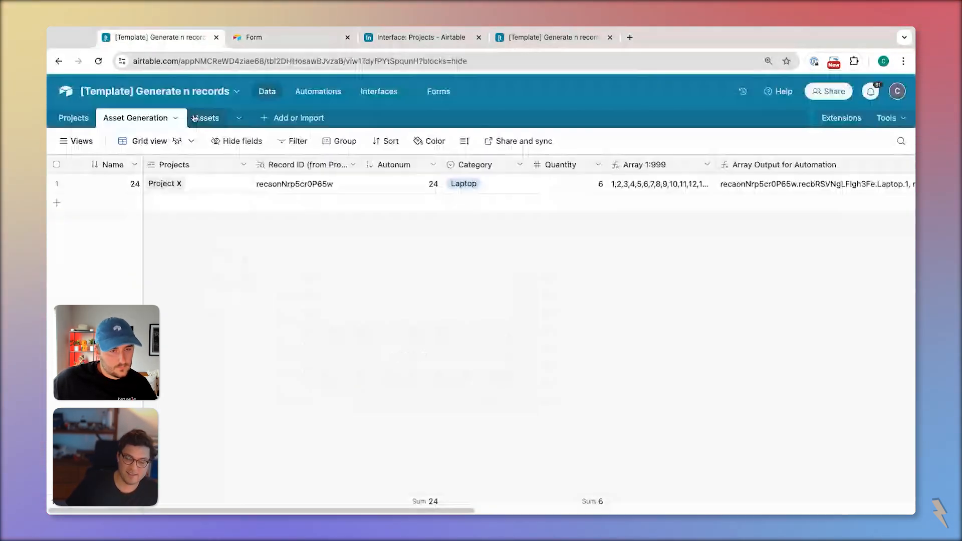
click(194, 118)
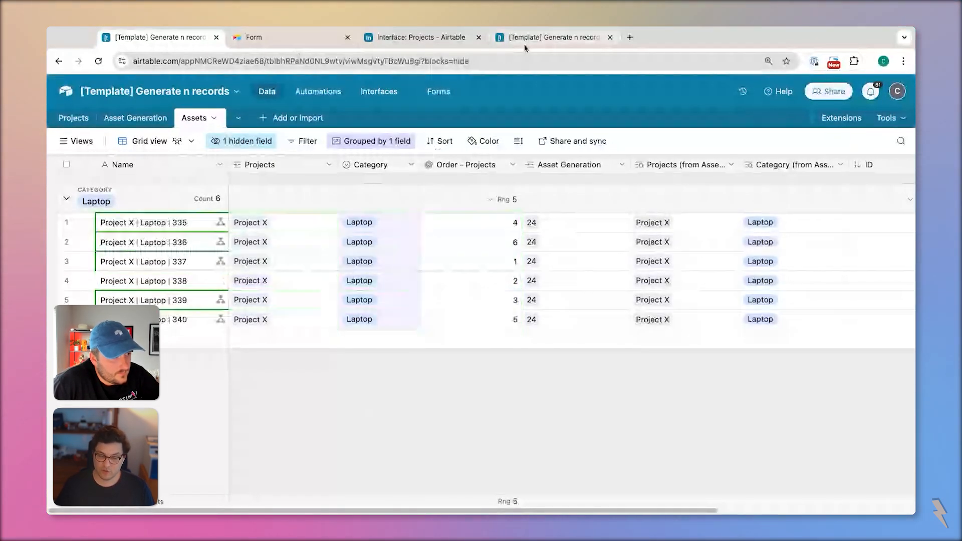
click(551, 37)
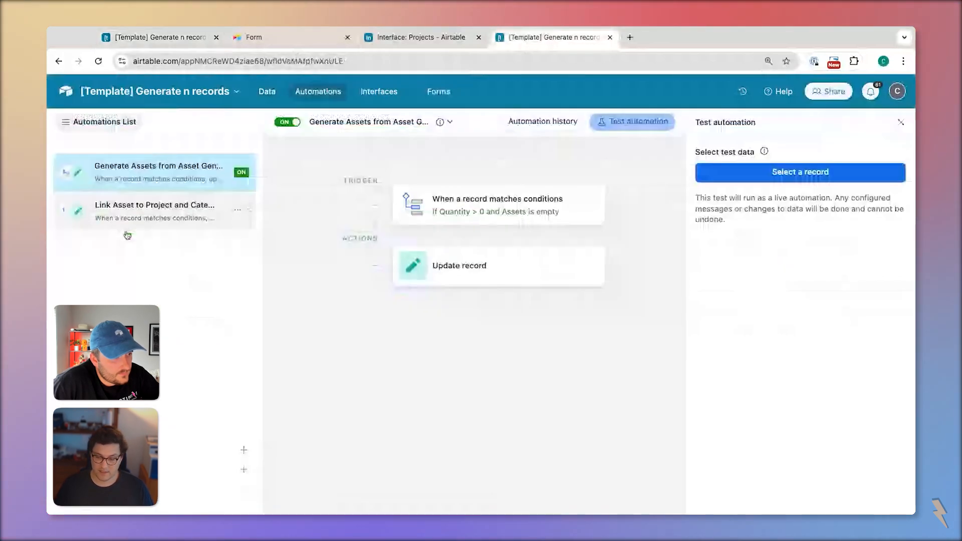
click(154, 40)
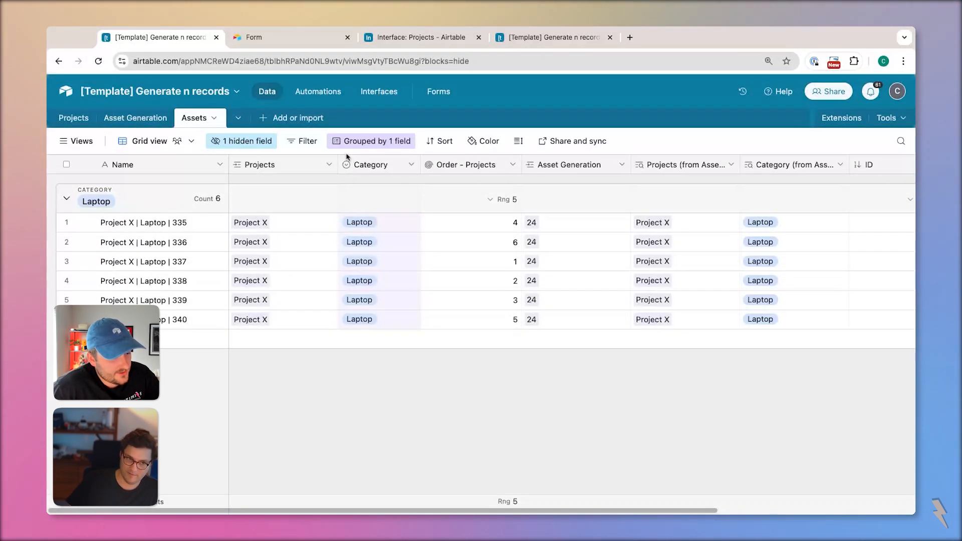
Step: Submit a new form entry for Project X with category Laptop and quantity 110
click(276, 39)
click(98, 62)
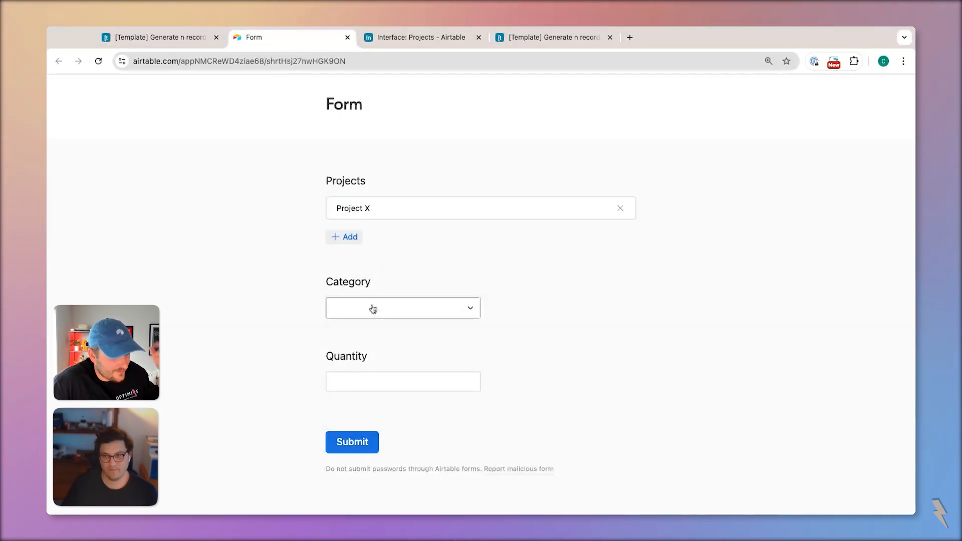
click(379, 311)
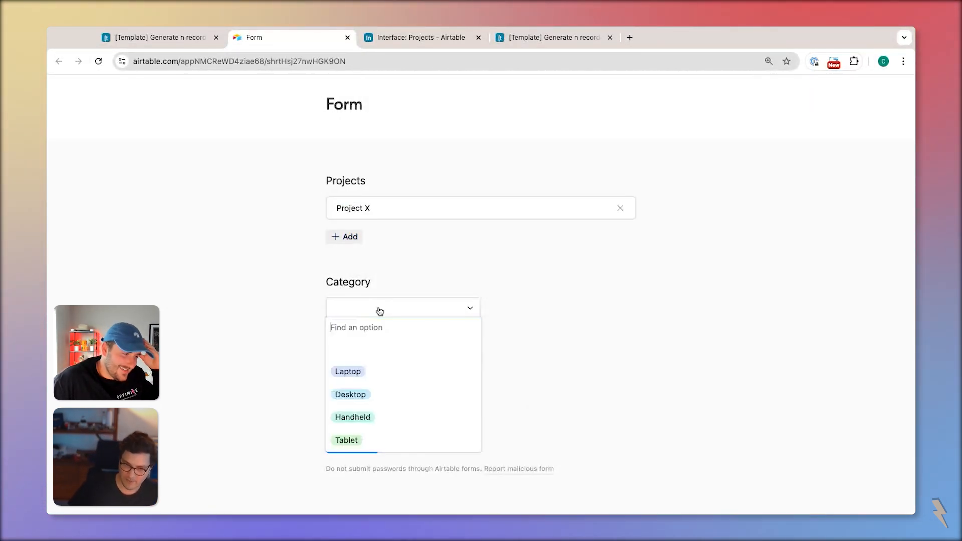
click(362, 375)
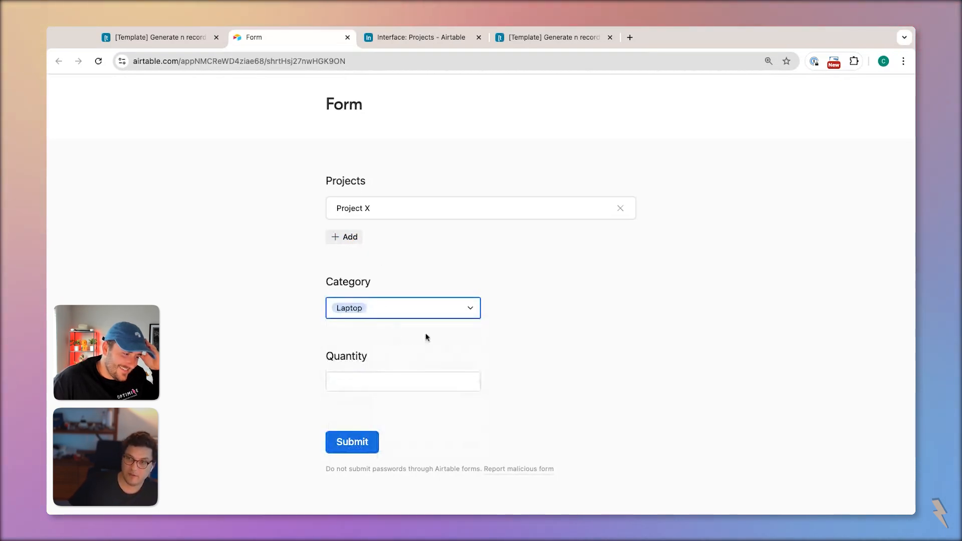
click(398, 387)
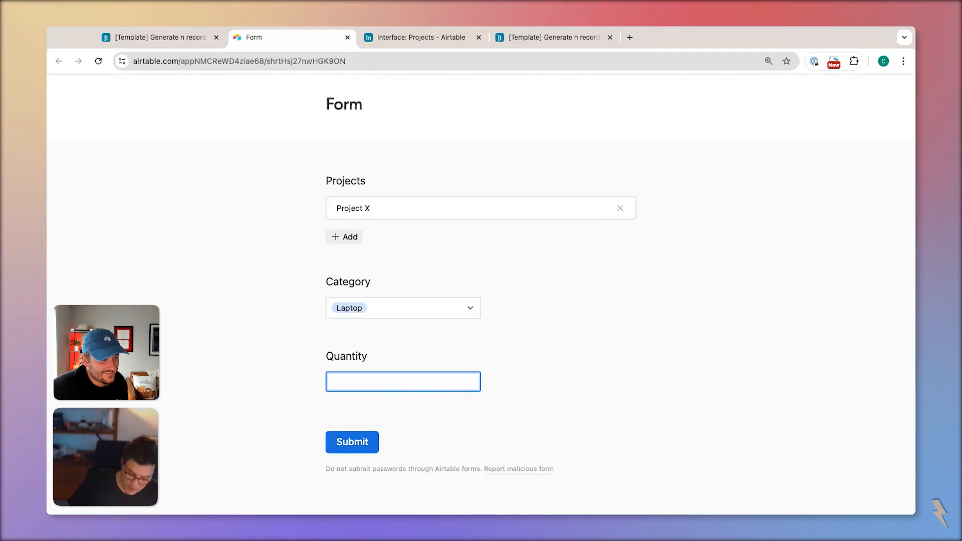
text(110)
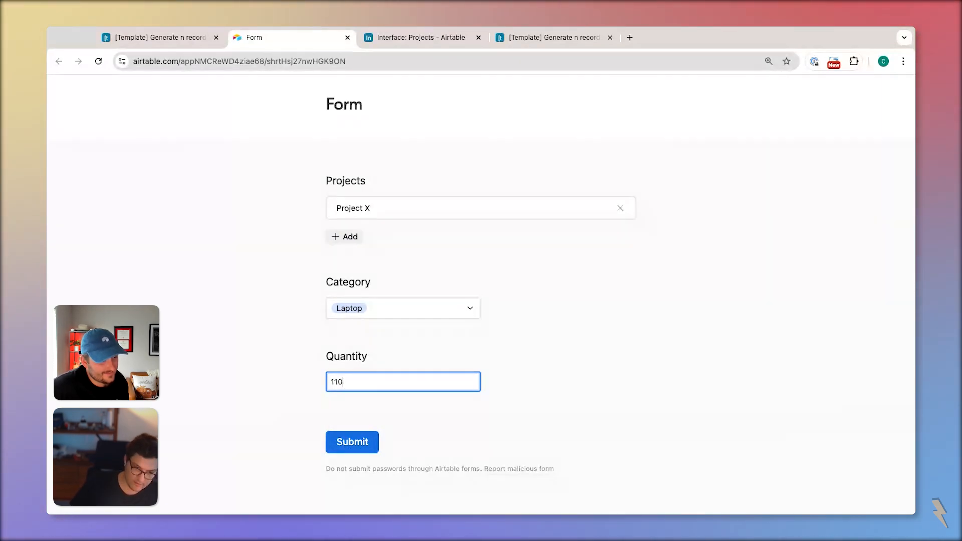
click(370, 442)
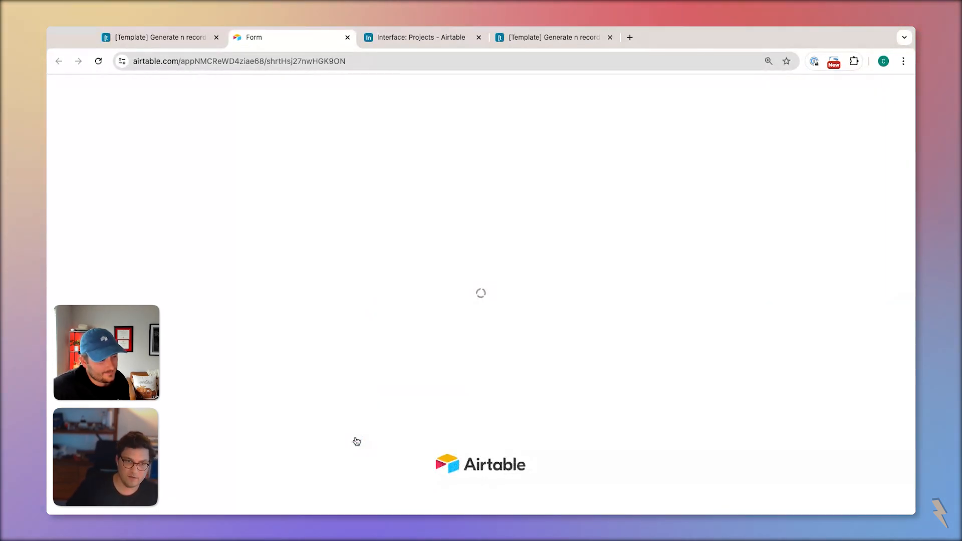
Step: Examine the Assets table's empty-category and Laptop groups while the automations process the newly generated records
click(159, 37)
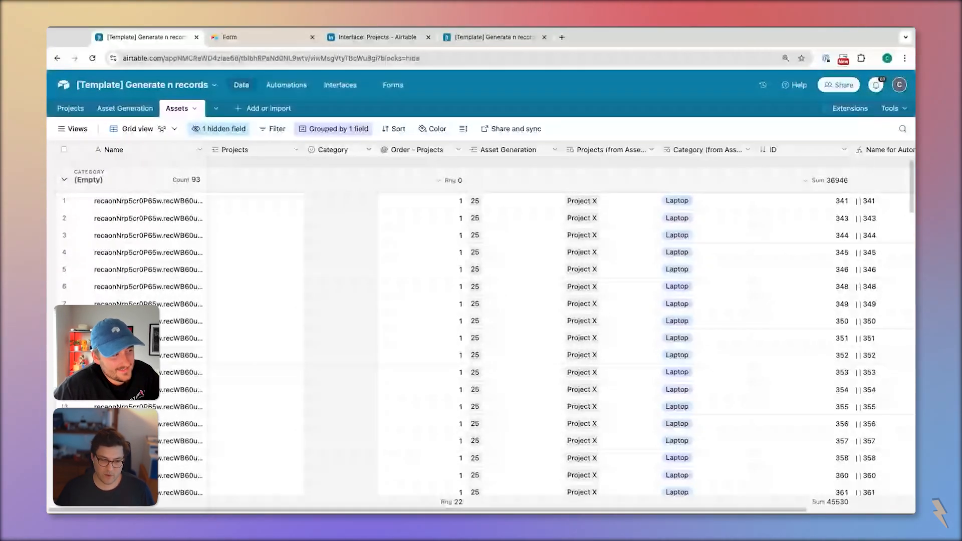
scroll(447, 355, down, 10)
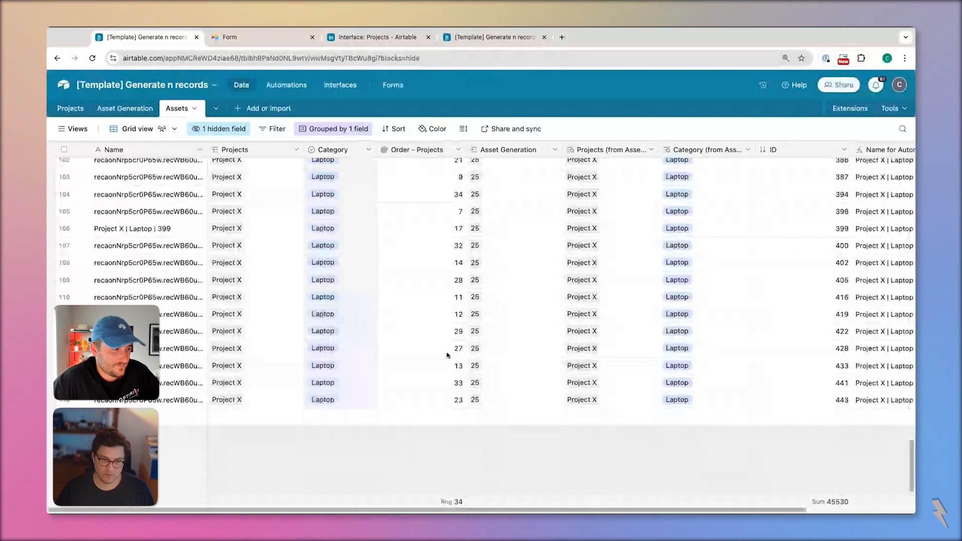
scroll(448, 355, up, 15)
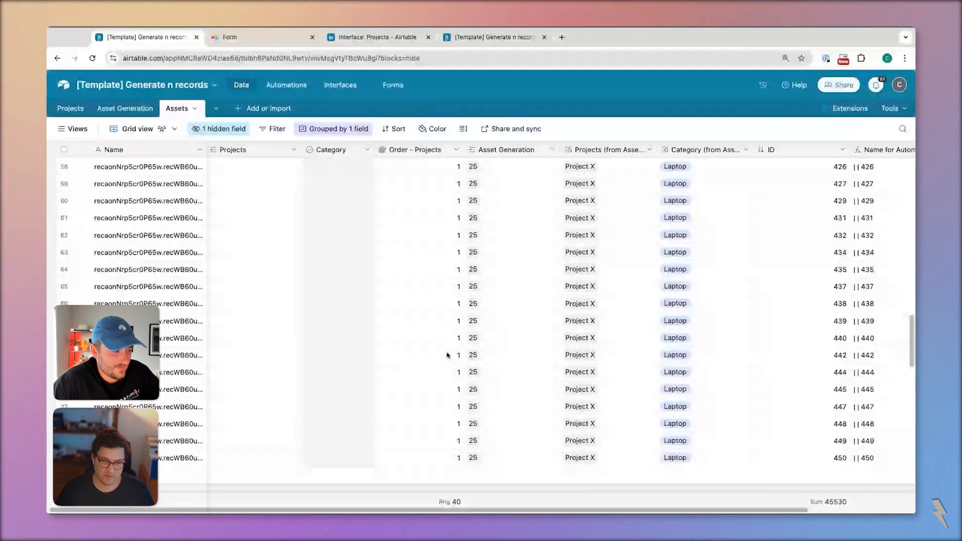
scroll(447, 355, down, 5)
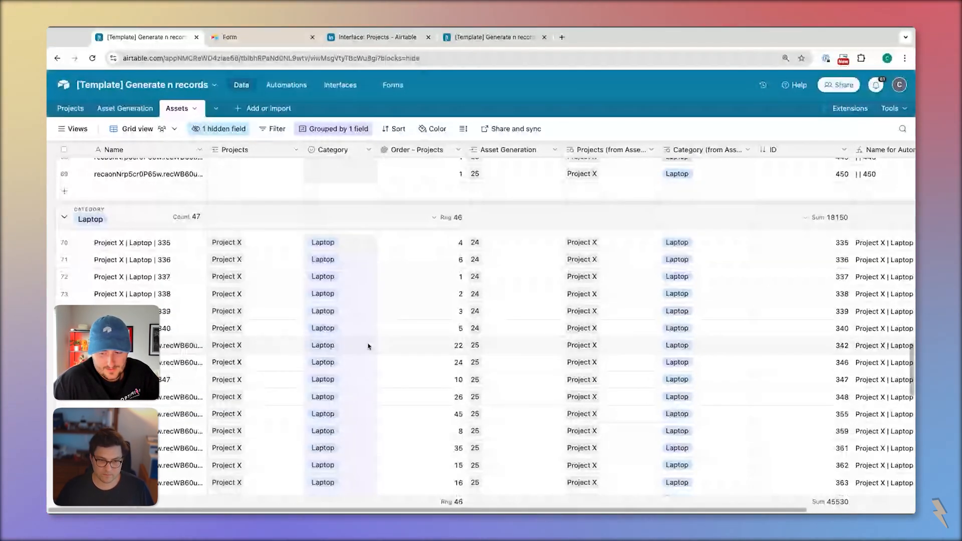
scroll(368, 345, down, 10)
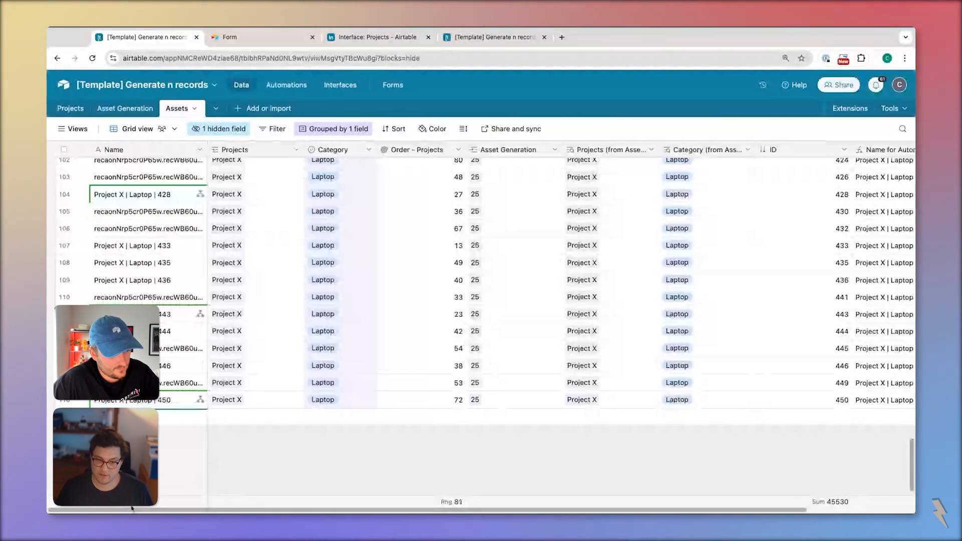
scroll(581, 275, up, 10)
scroll(286, 249, up, 10)
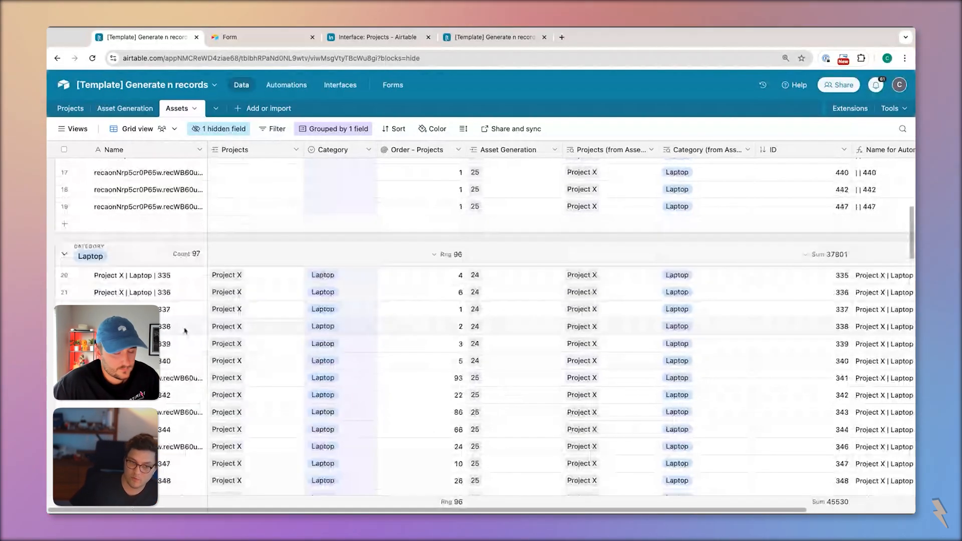
scroll(169, 313, down, 5)
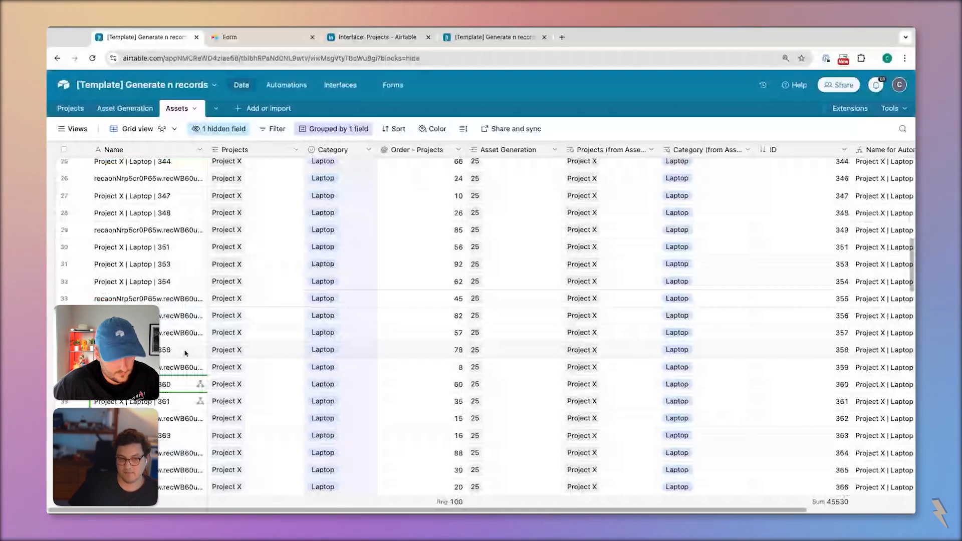
scroll(185, 353, down, 1)
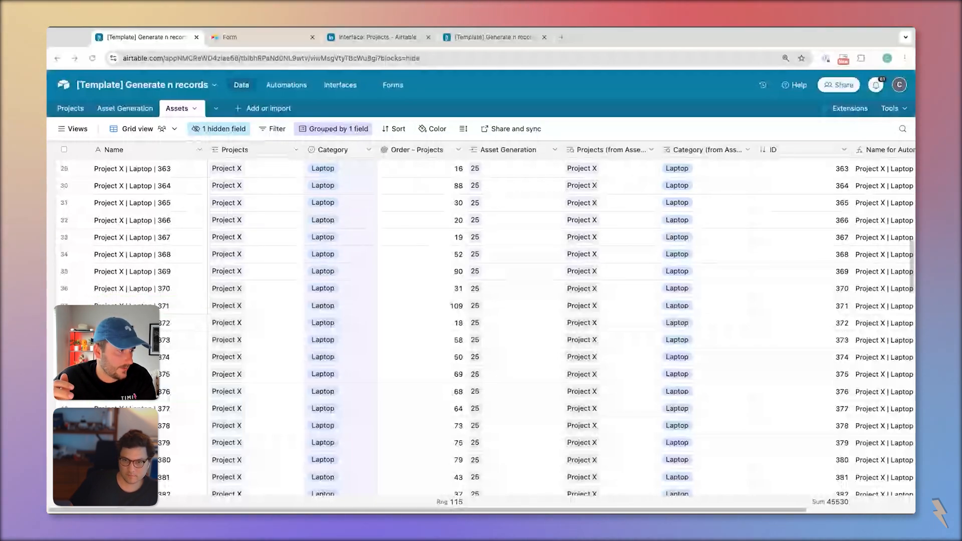
click(294, 322)
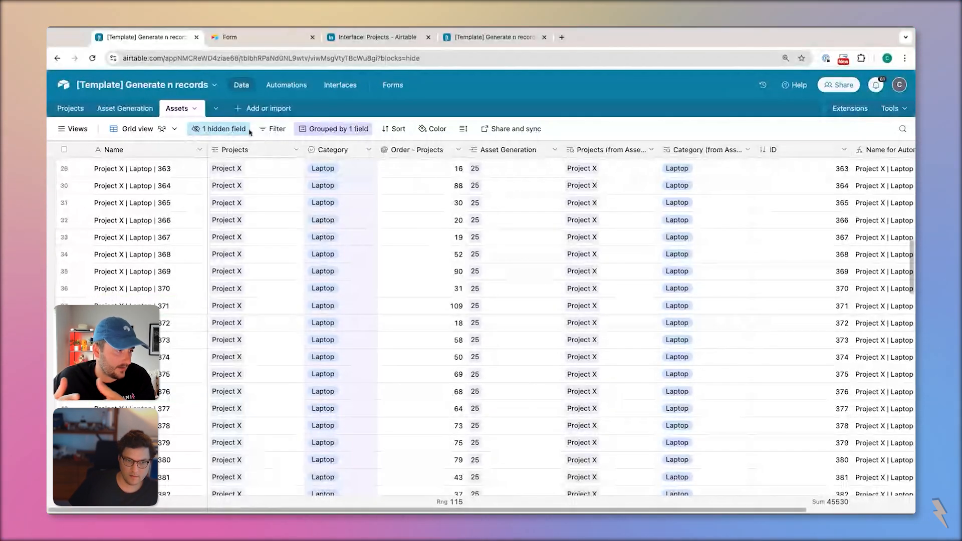
Step: Inspect the full Array Output for Automation value of request 24 in the Asset Generation table
click(142, 108)
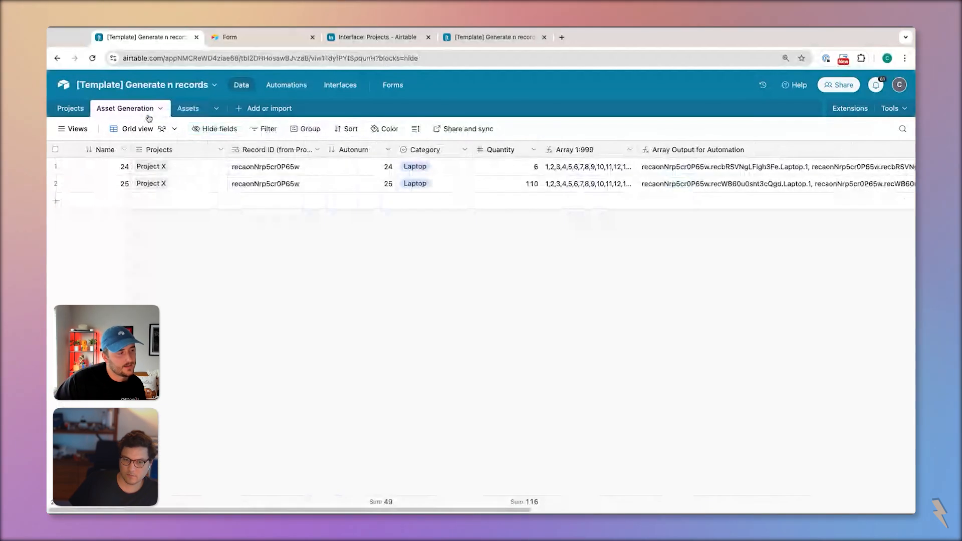
scroll(426, 197, right, 6)
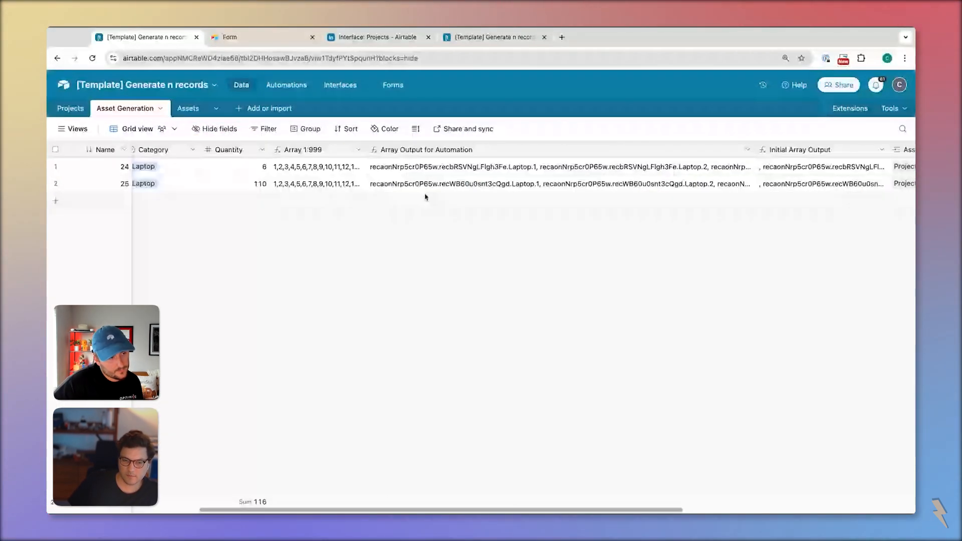
click(666, 167)
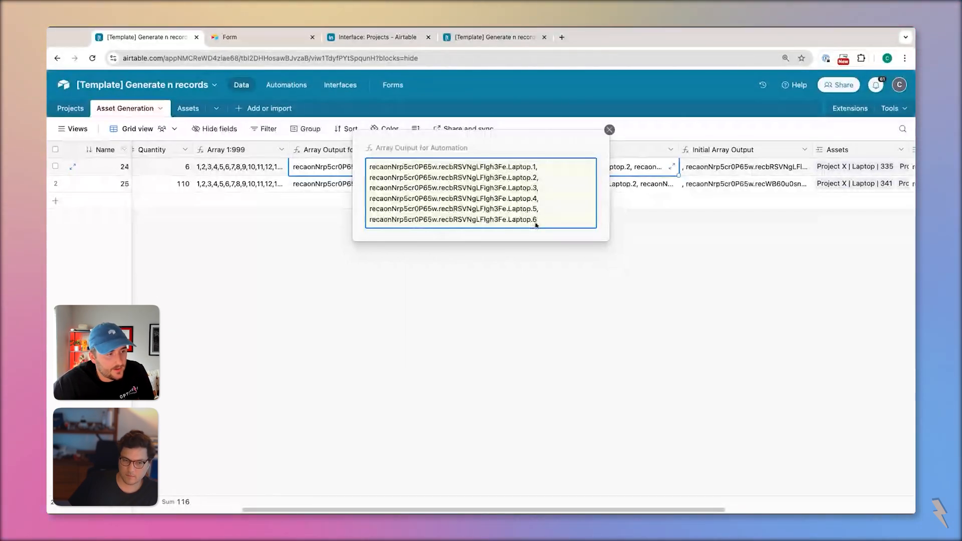
click(501, 282)
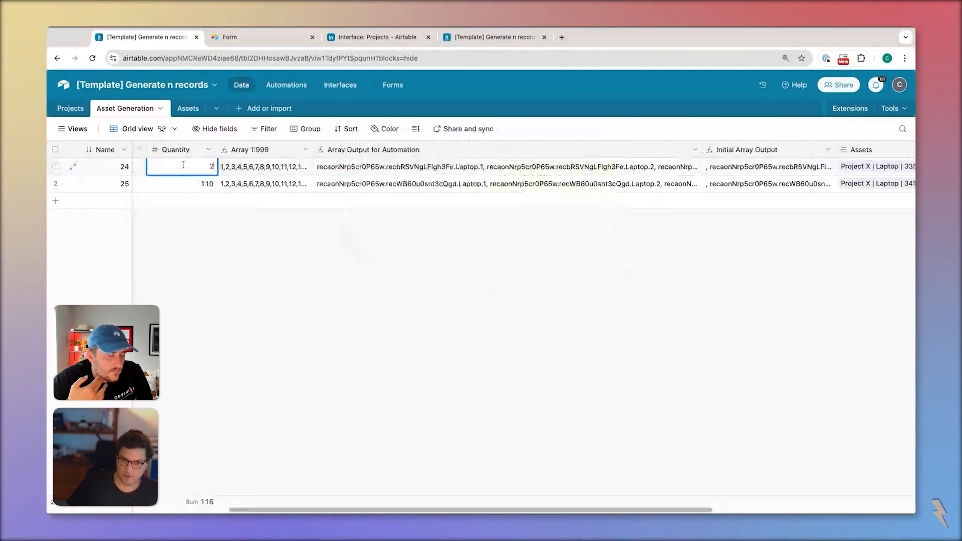
Step: Set request 24's Quantity to 2 and view its full recalculated Array Output for Automation value
click(694, 169)
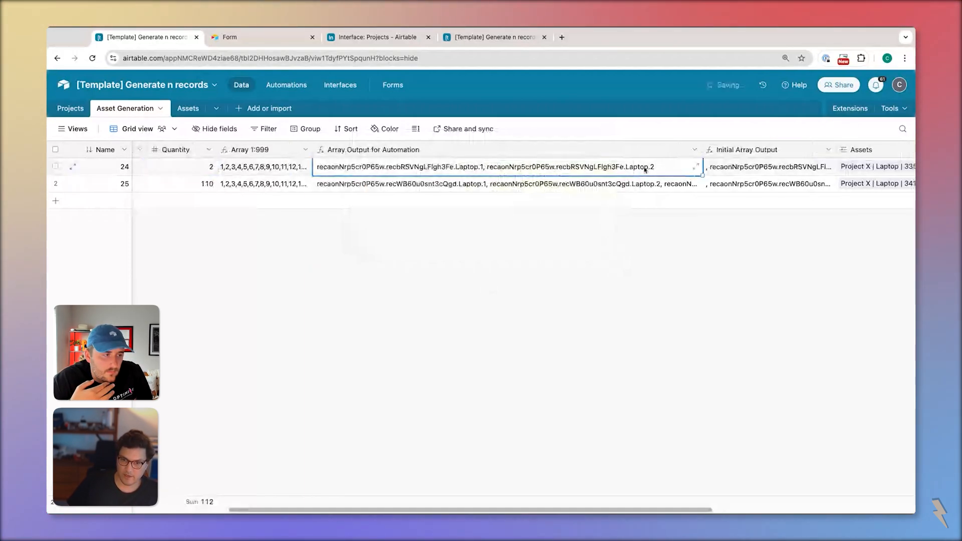
click(696, 167)
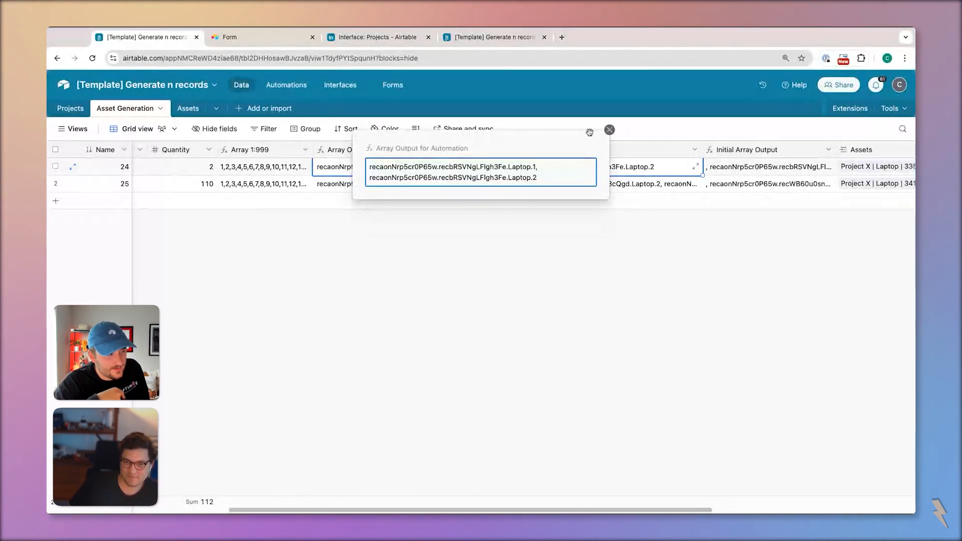
click(609, 130)
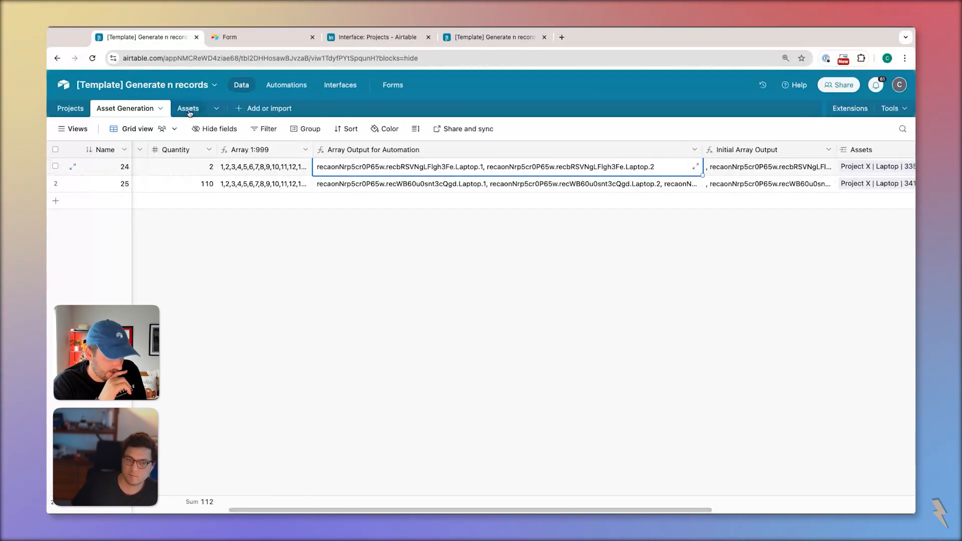
Step: Review the Array 1:999 field in Asset Generation and the Order - Projects rollup formula in Assets, leaving both unchanged
scroll(216, 181, left, 5)
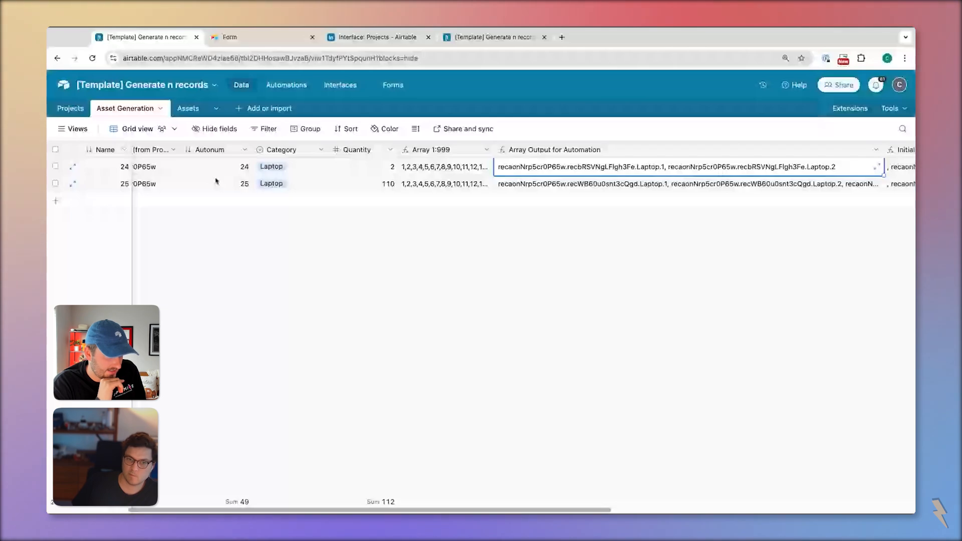
scroll(216, 180, right, 10)
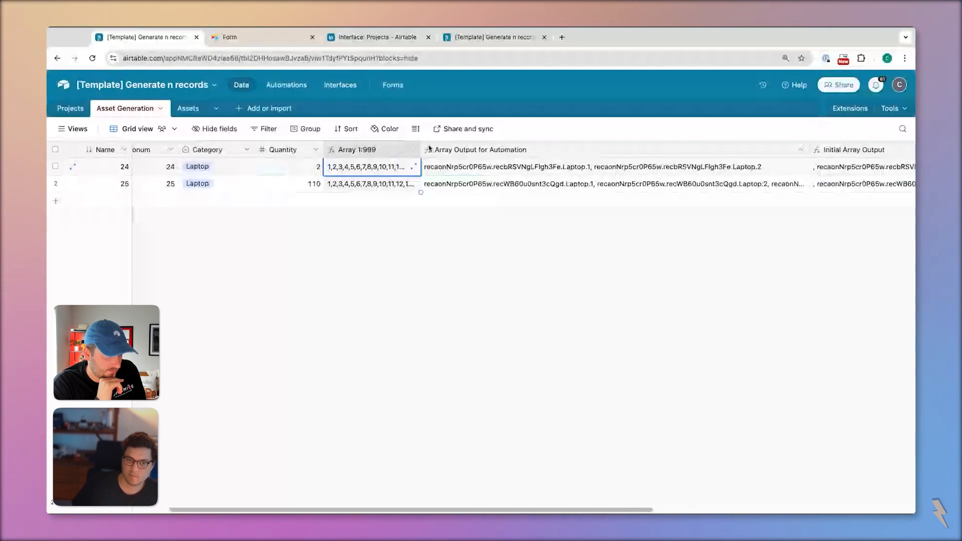
click(193, 110)
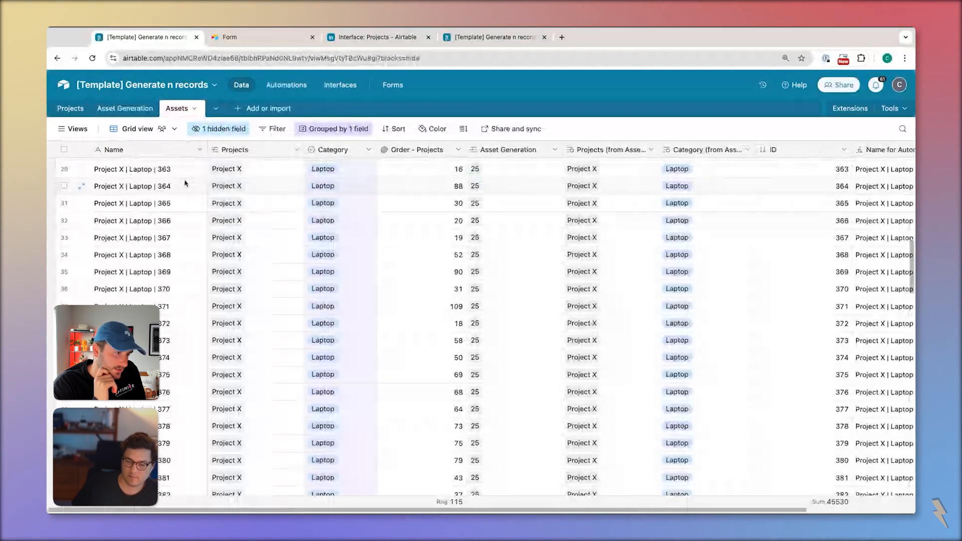
double_click(423, 149)
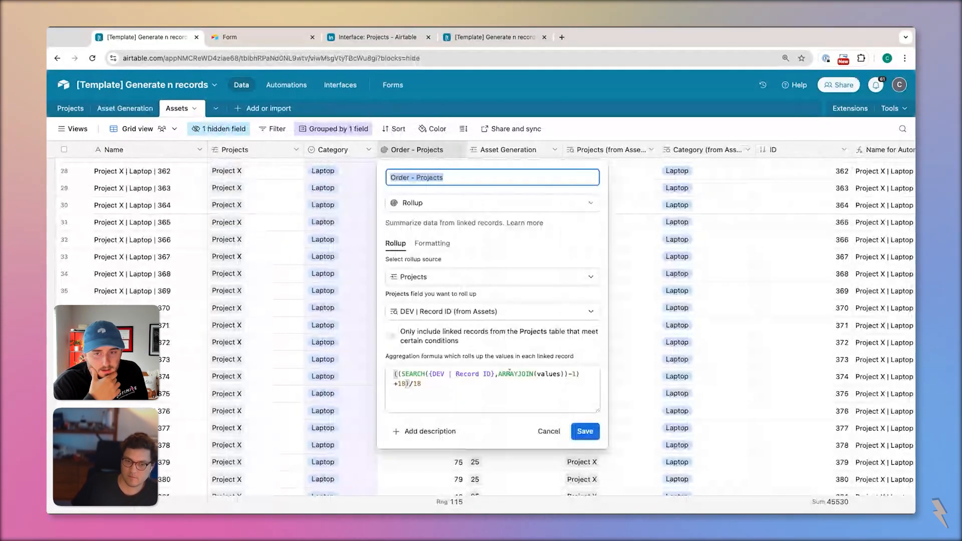
click(547, 434)
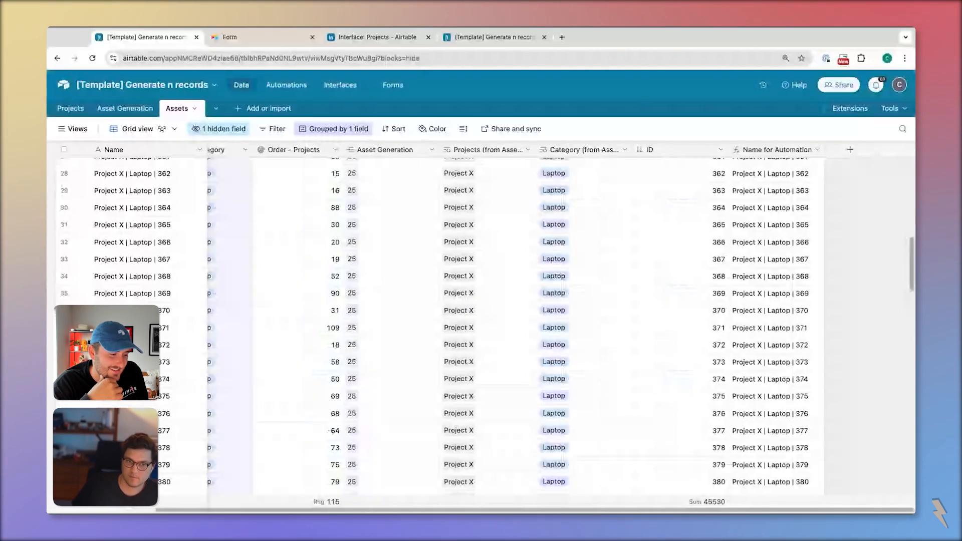
Step: Review Project X's Asset Generation section in the Projects interface and the automation that generates assets
click(379, 38)
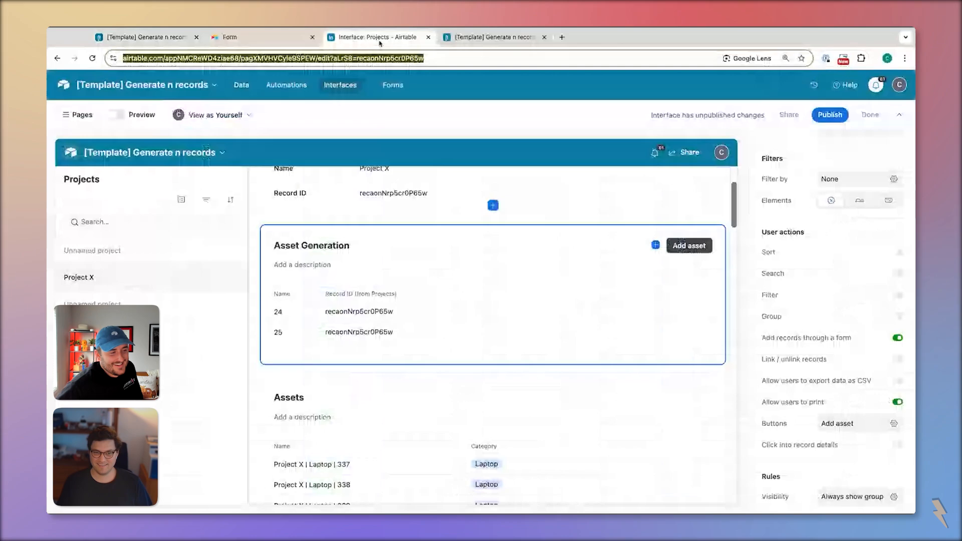
click(493, 38)
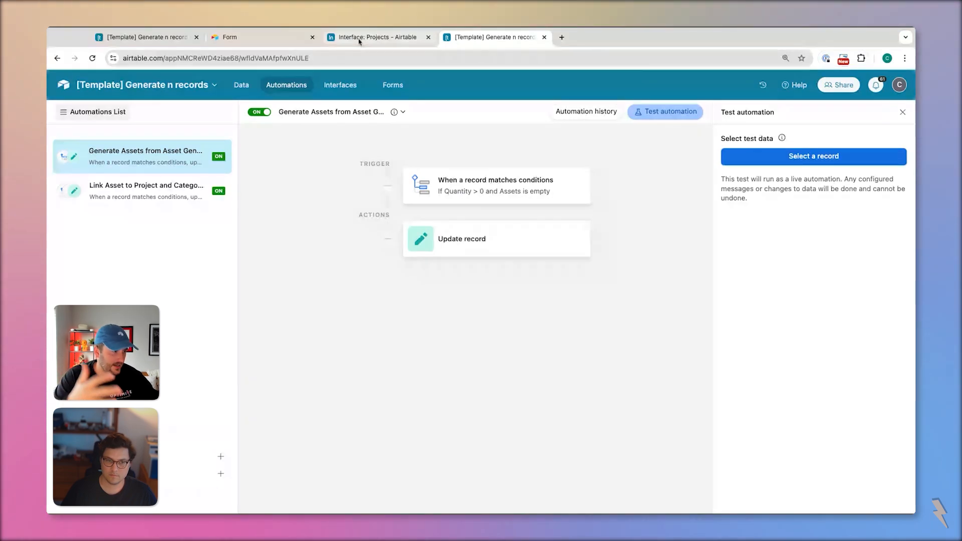
Step: Return to the Asset Generation table and expand request 24's Array Output for Automation value
click(145, 38)
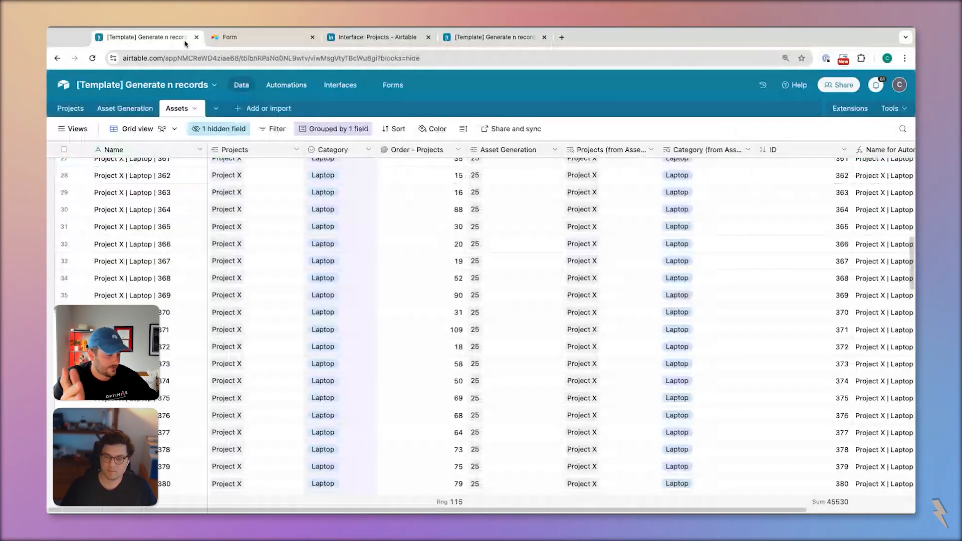
scroll(451, 242, right, 2)
scroll(451, 241, up, 1)
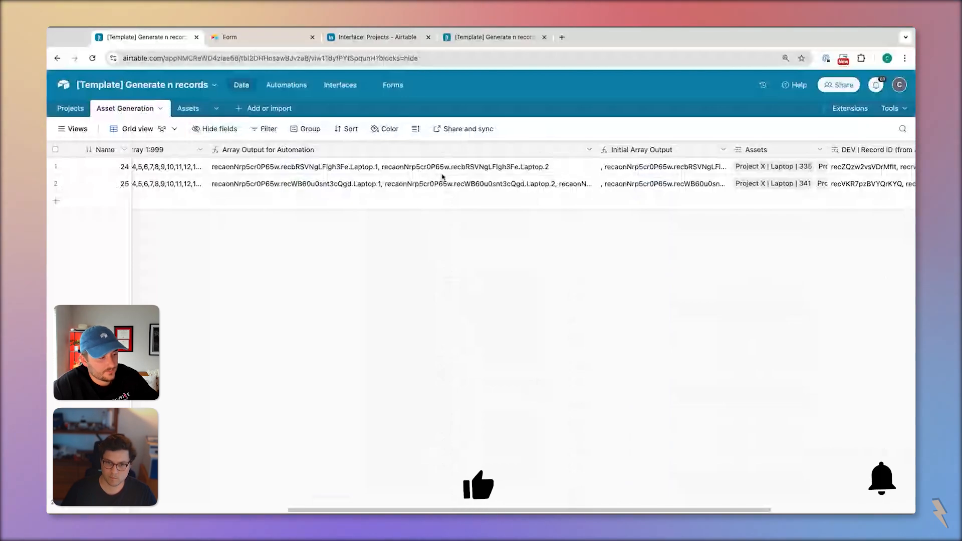
click(587, 171)
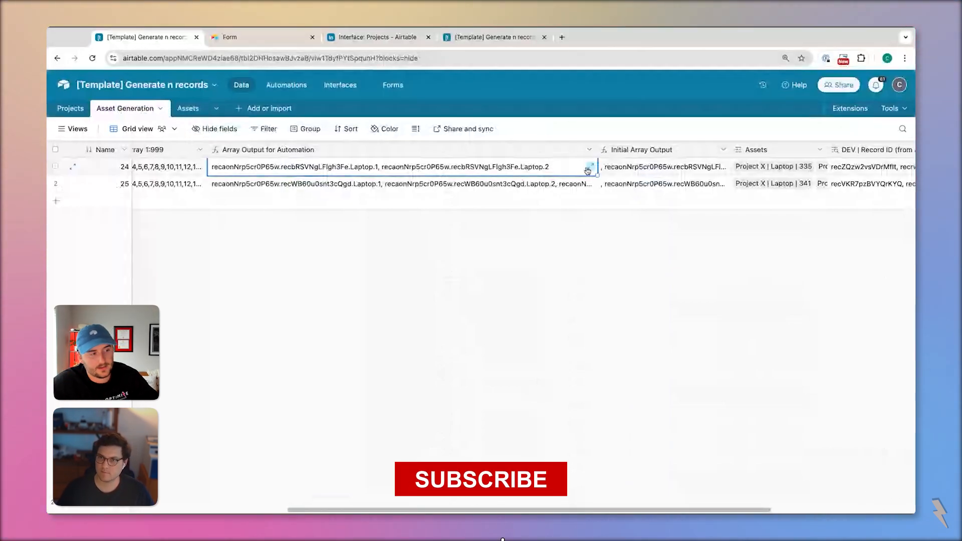
click(589, 169)
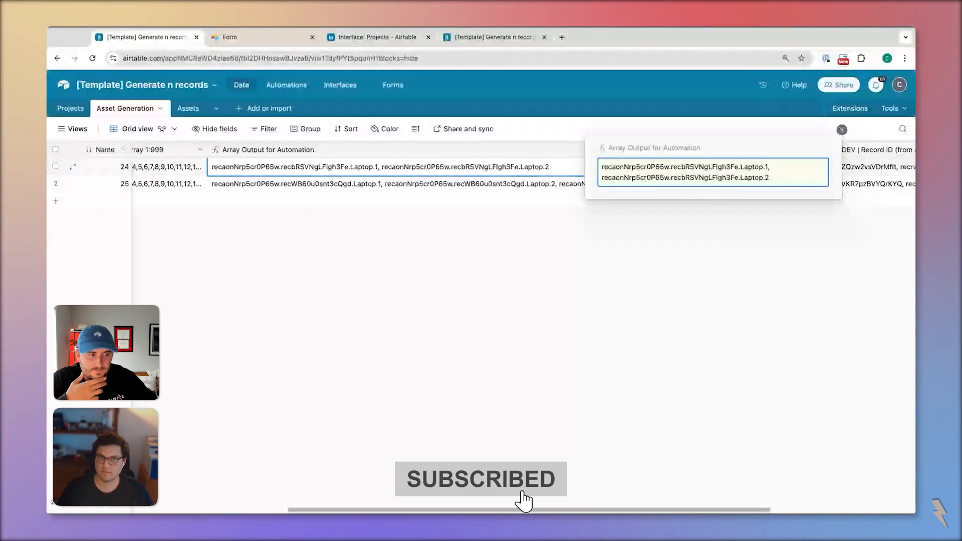